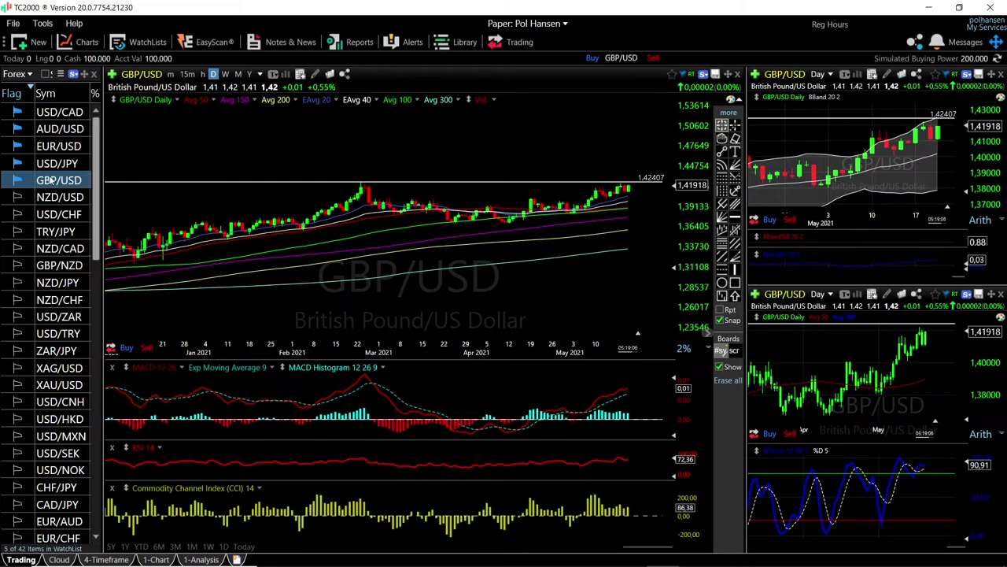
pyautogui.scroll(3, 638, 252)
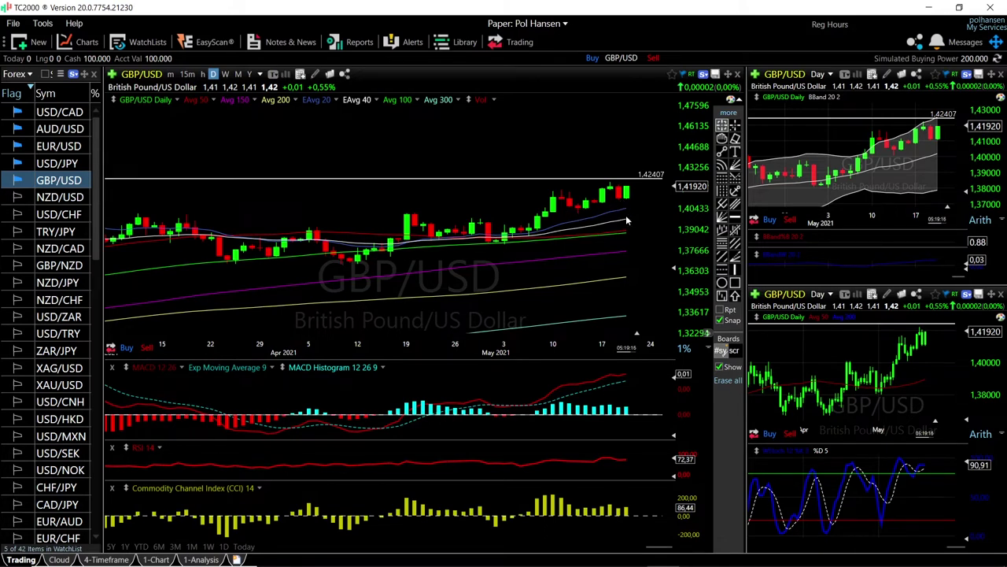
pyautogui.scroll(2, 625, 215)
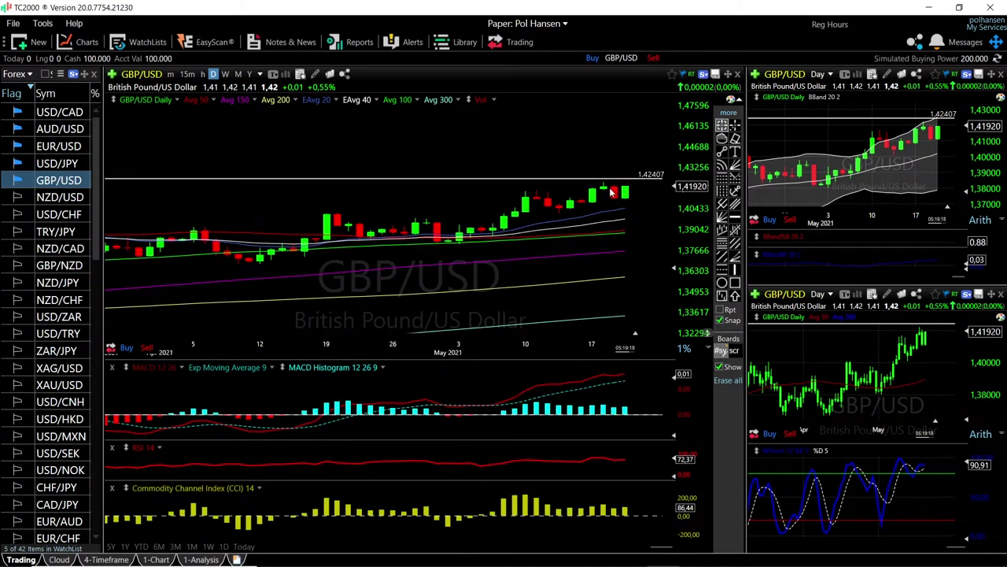
pyautogui.moveTo(634, 186)
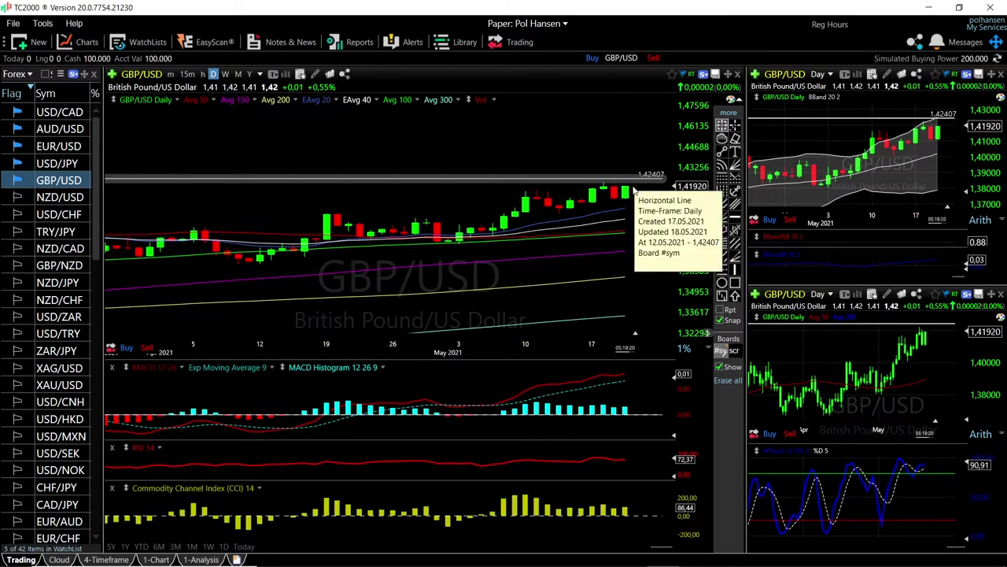
pyautogui.scroll(-2, 638, 220)
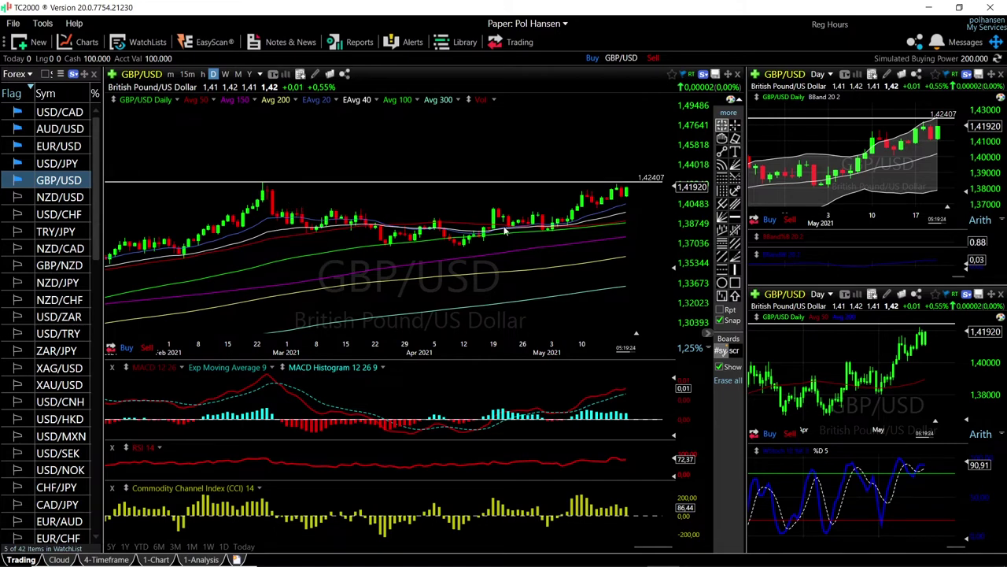
pyautogui.scroll(1, 649, 226)
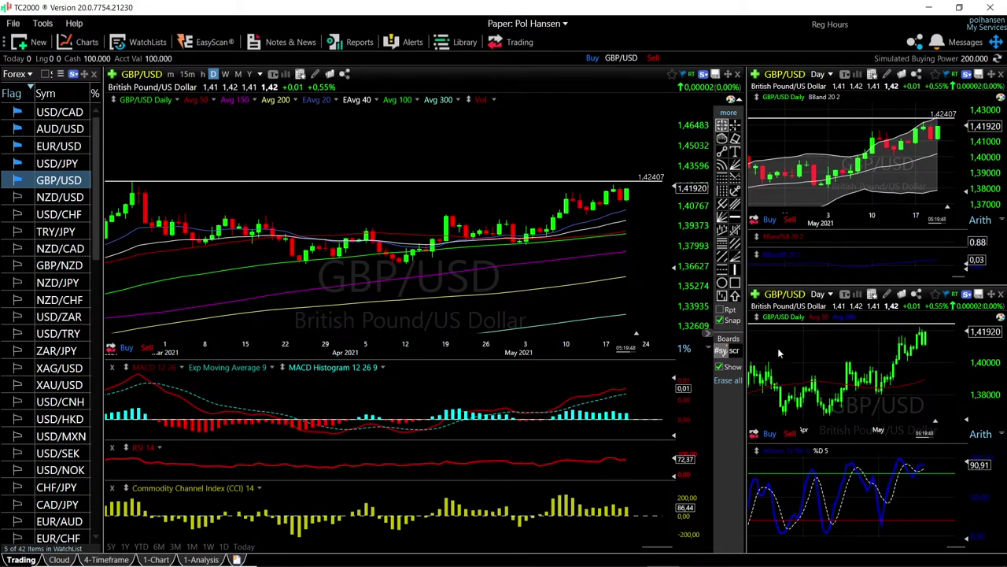
pyautogui.click(627, 220)
pyautogui.click(628, 229)
pyautogui.scroll(-2, 622, 226)
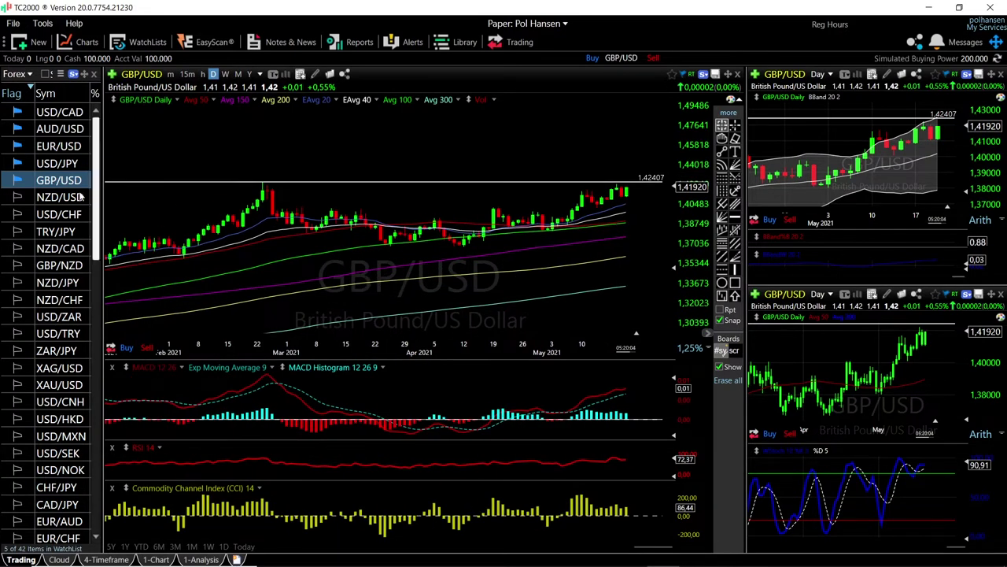
# - Show USD/JPY on all charts, zoom in, and read price and Bollinger Band values on the small chart
pyautogui.click(55, 162)
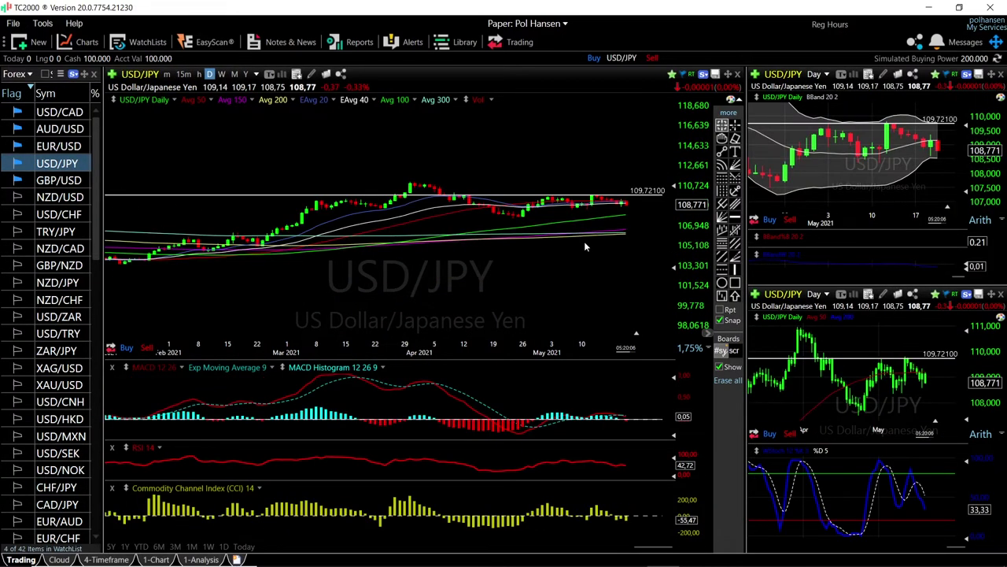
pyautogui.scroll(3, 605, 249)
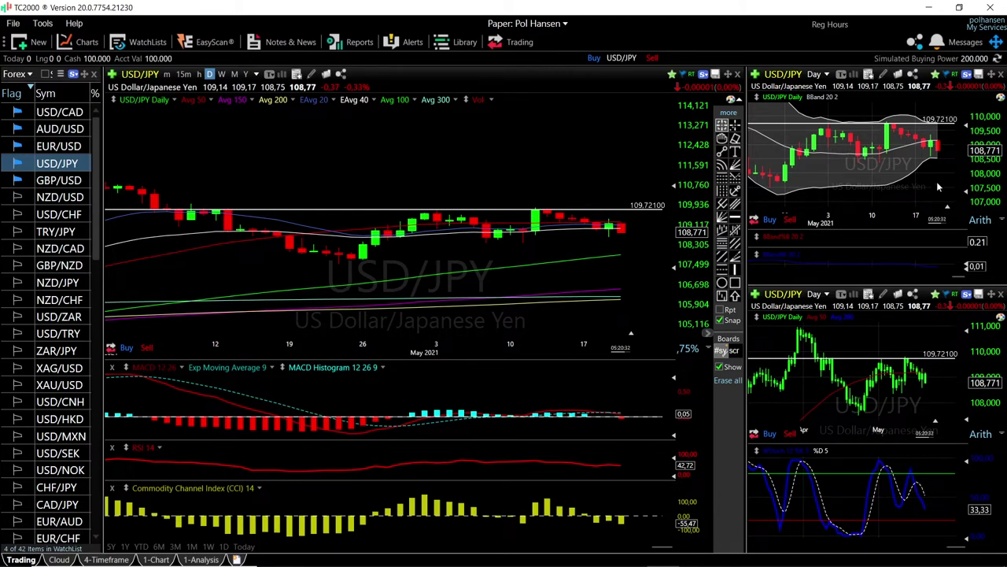
pyautogui.scroll(3, 939, 151)
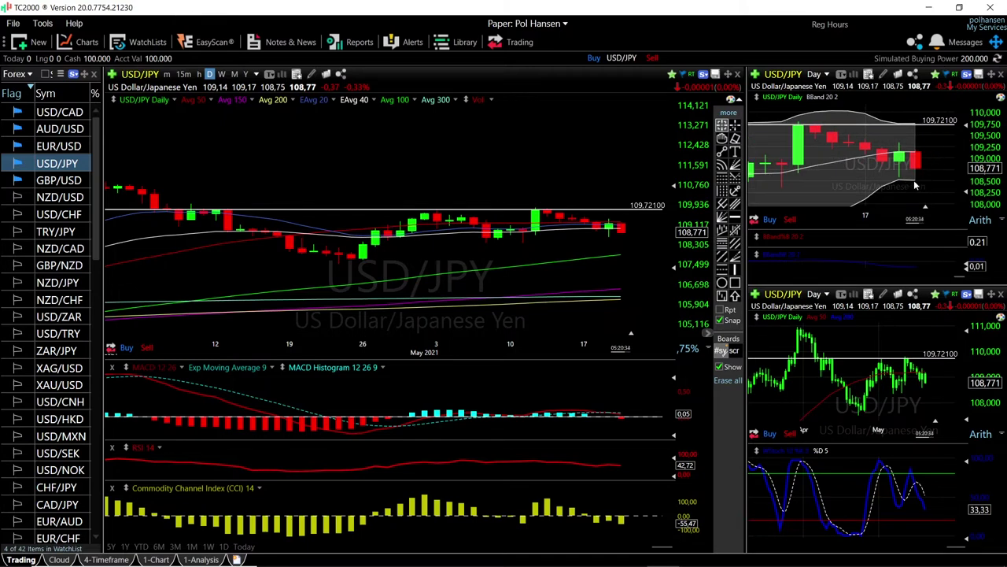
pyautogui.moveTo(916, 185); pyautogui.dragTo(915, 180)
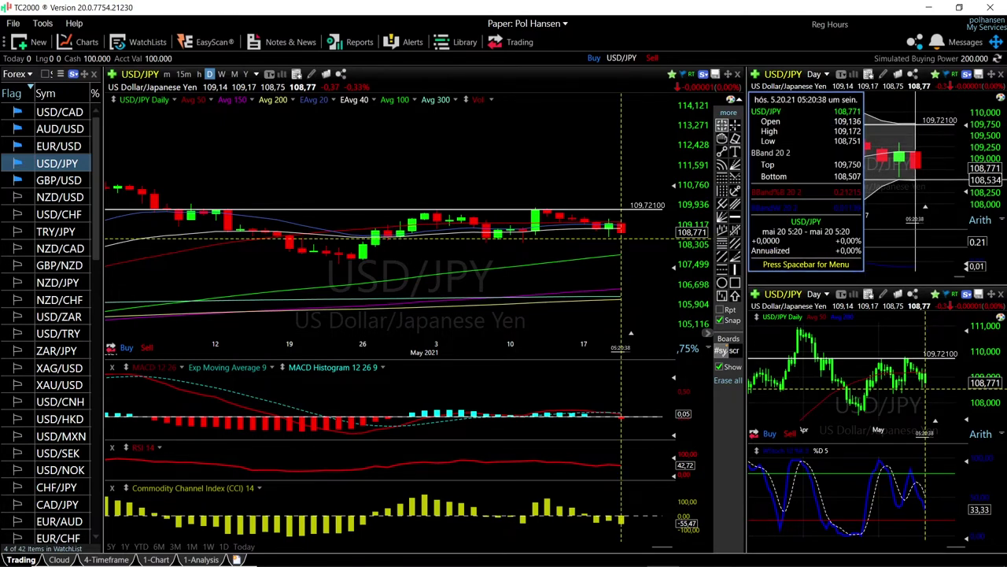
pyautogui.moveTo(915, 179); pyautogui.dragTo(916, 180)
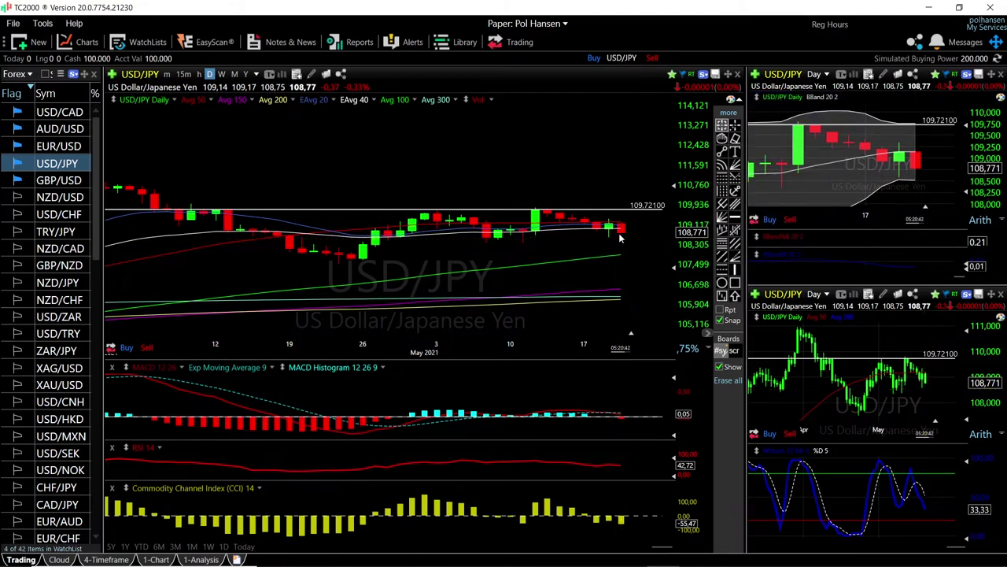
# - Read USD/JPY price and indicator values on the main chart, then switch to EUR/USD
pyautogui.moveTo(620, 238); pyautogui.dragTo(621, 257)
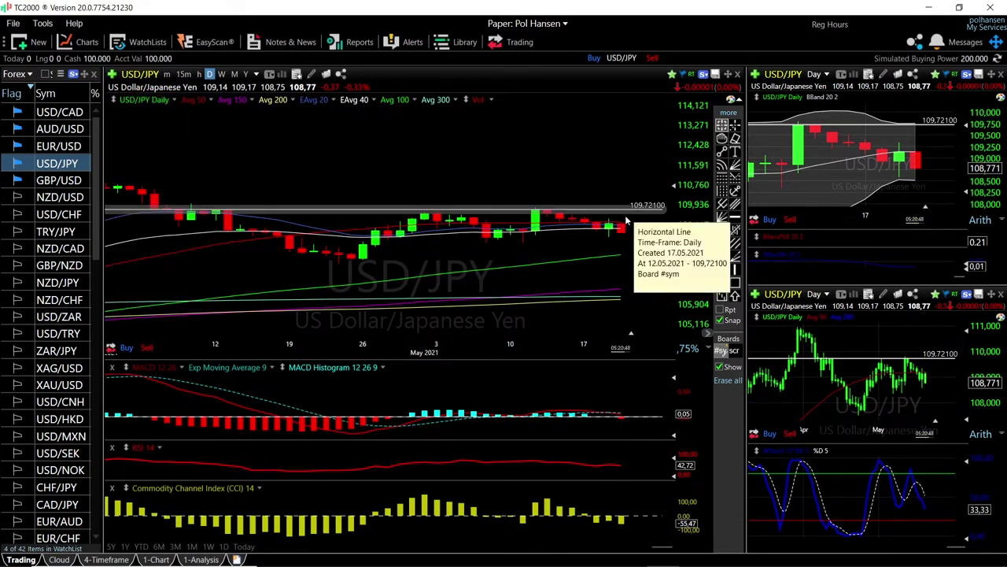
pyautogui.scroll(-2, 628, 242)
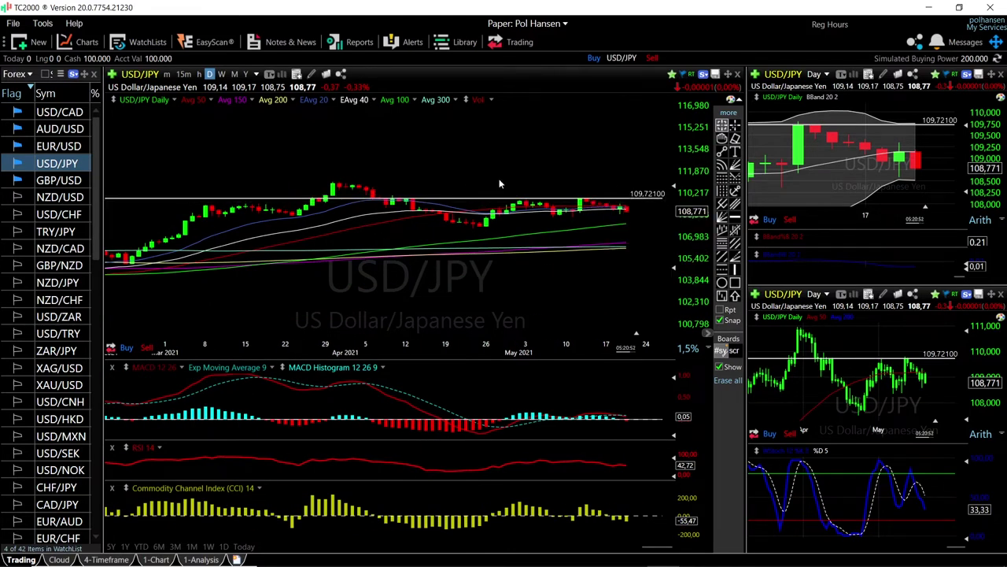
pyautogui.press('Up')
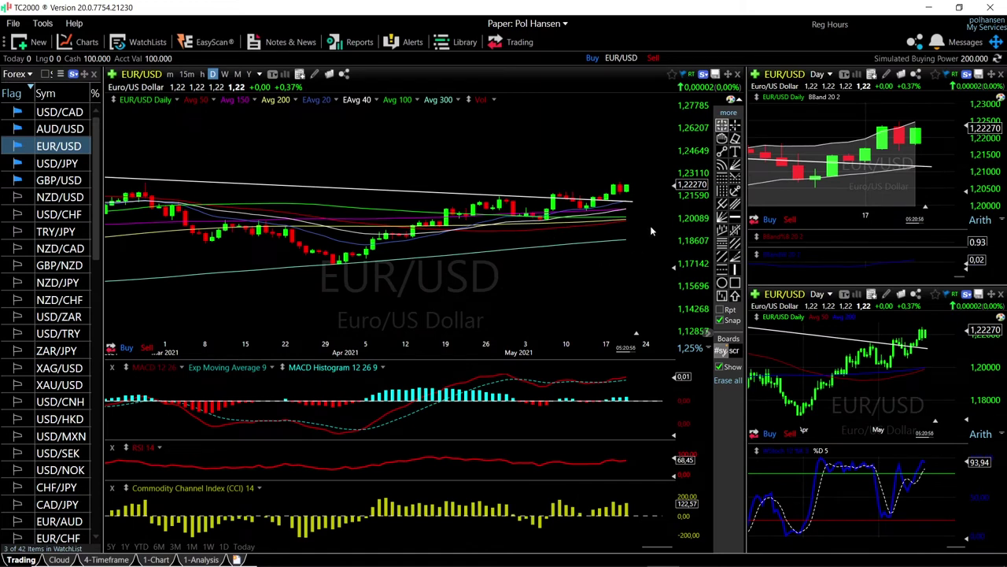
# - Zoom the EUR/USD daily chart out to show bars back to early February 2021 with its trendlines
pyautogui.scroll(2, 650, 225)
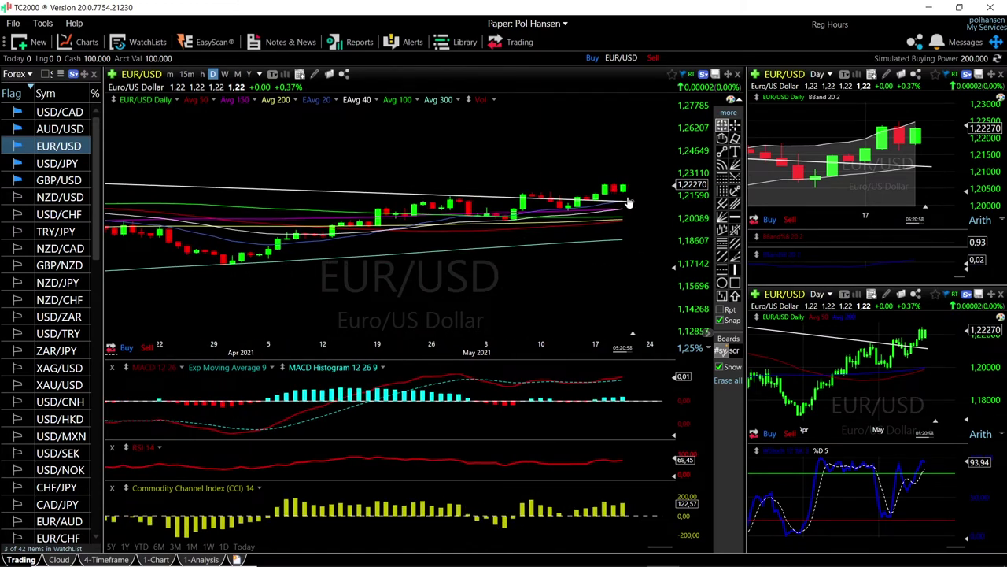
pyautogui.scroll(2, 629, 203)
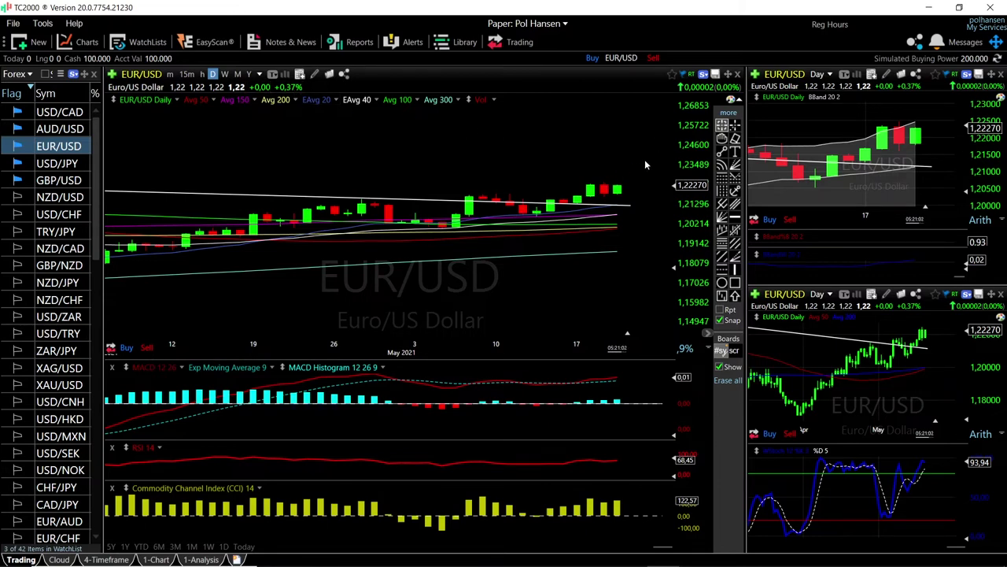
pyautogui.scroll(-2, 905, 157)
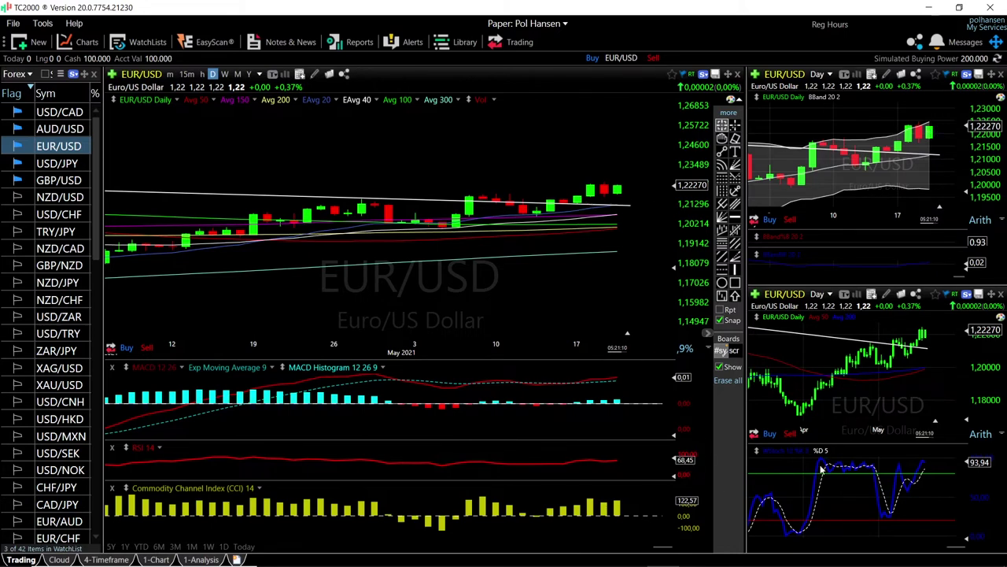
pyautogui.scroll(-3, 595, 224)
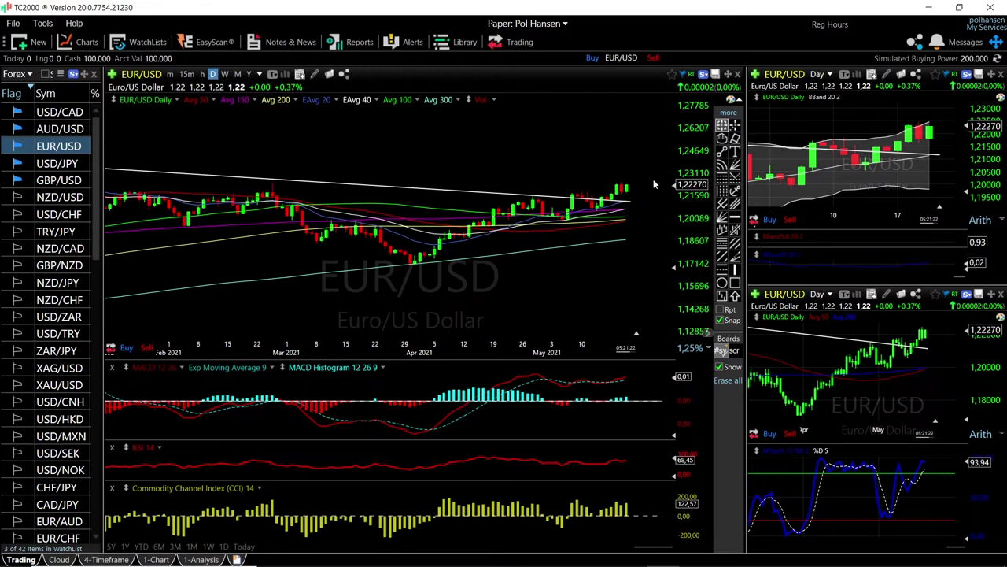
pyautogui.scroll(2, 652, 217)
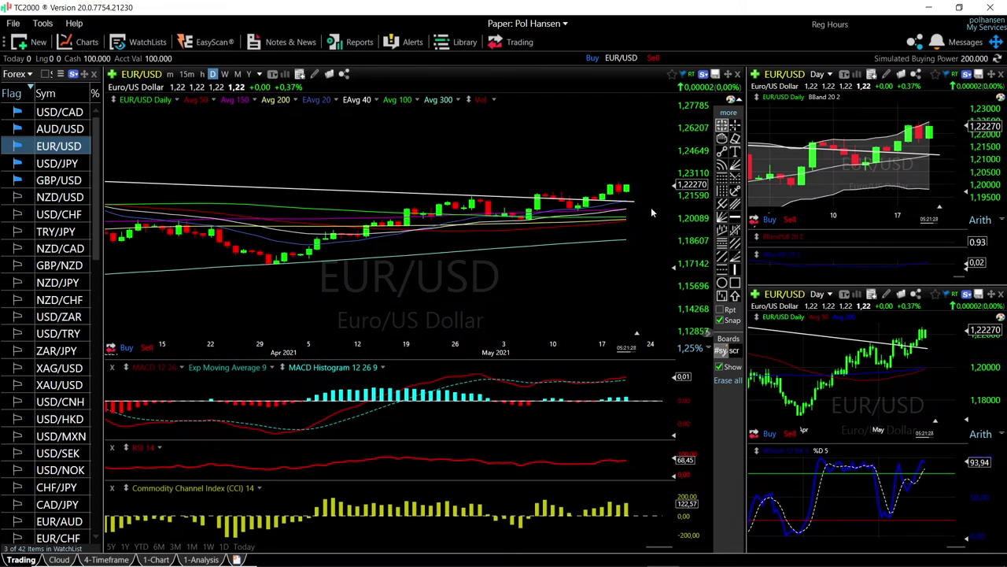
pyautogui.scroll(-3, 642, 227)
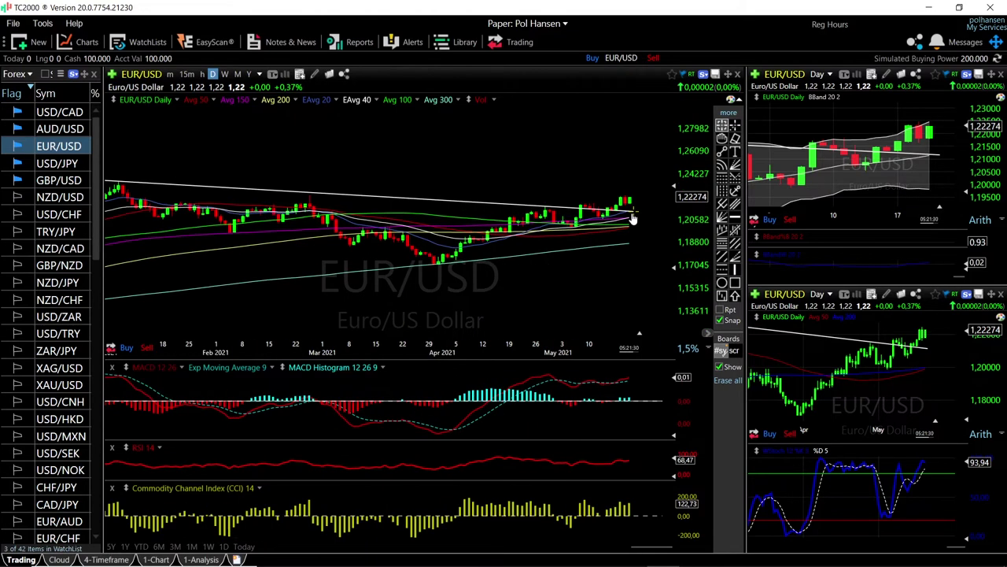
# - Draw a horizontal line on the EUR/USD chart at 1.22527
pyautogui.click(735, 218)
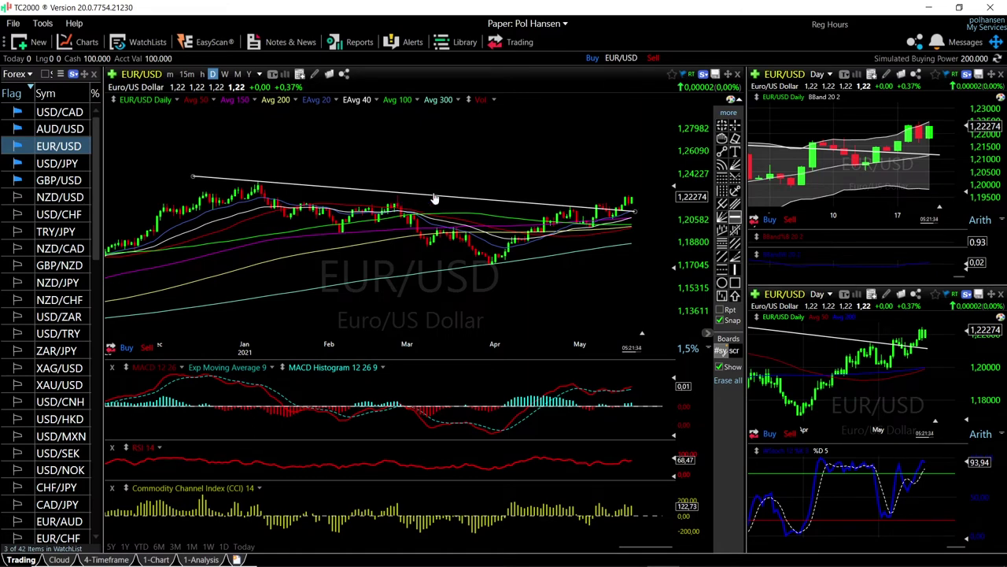
pyautogui.click(473, 188)
pyautogui.moveTo(475, 190); pyautogui.dragTo(474, 198)
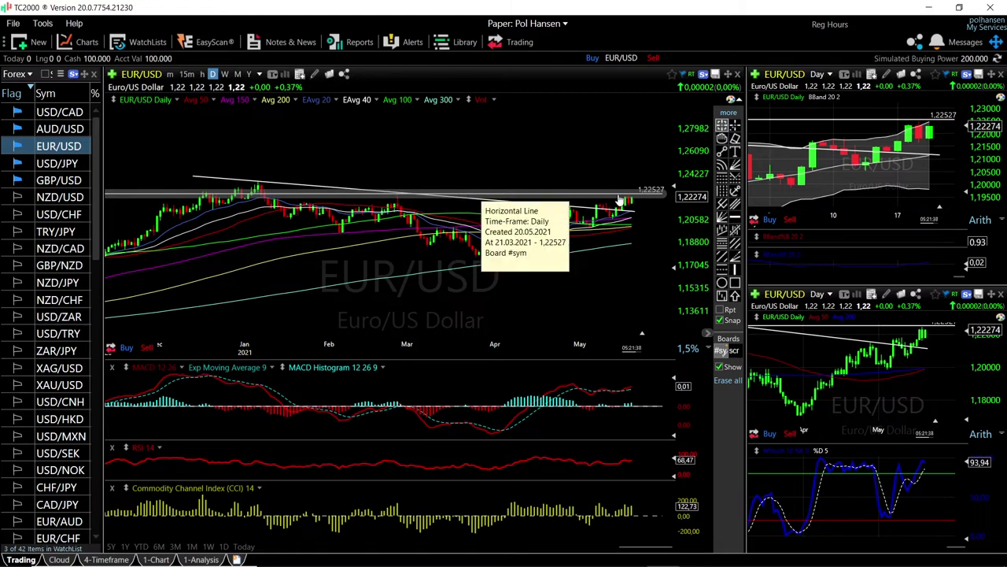
# - Draw a second horizontal line above it at 1.23536
pyautogui.click(735, 217)
pyautogui.click(332, 175)
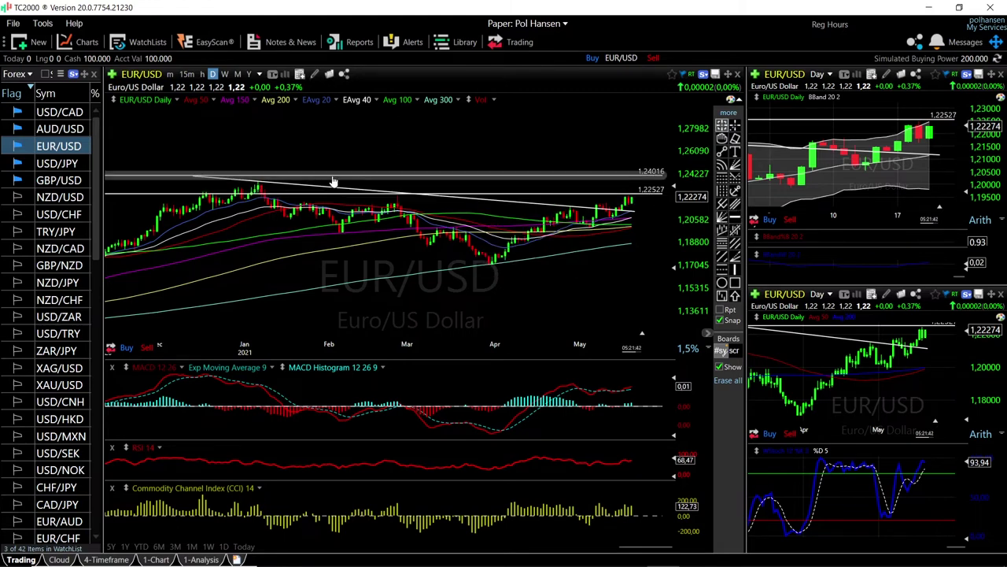
pyautogui.moveTo(332, 182); pyautogui.dragTo(472, 190)
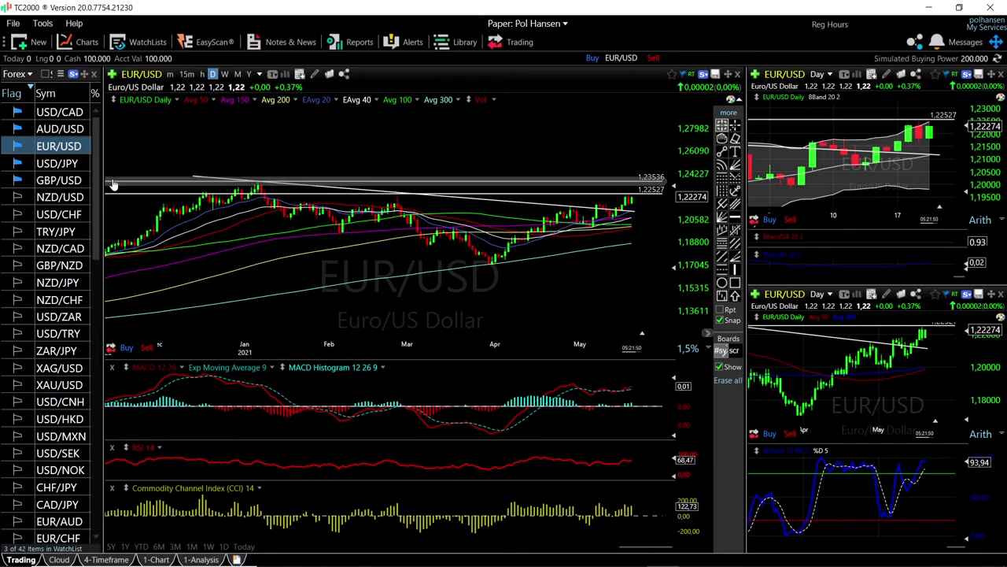
# - Show AUD/USD and zoom the main chart to review the 0.80111, 0.78909 and 0.78159 lines
pyautogui.click(65, 131)
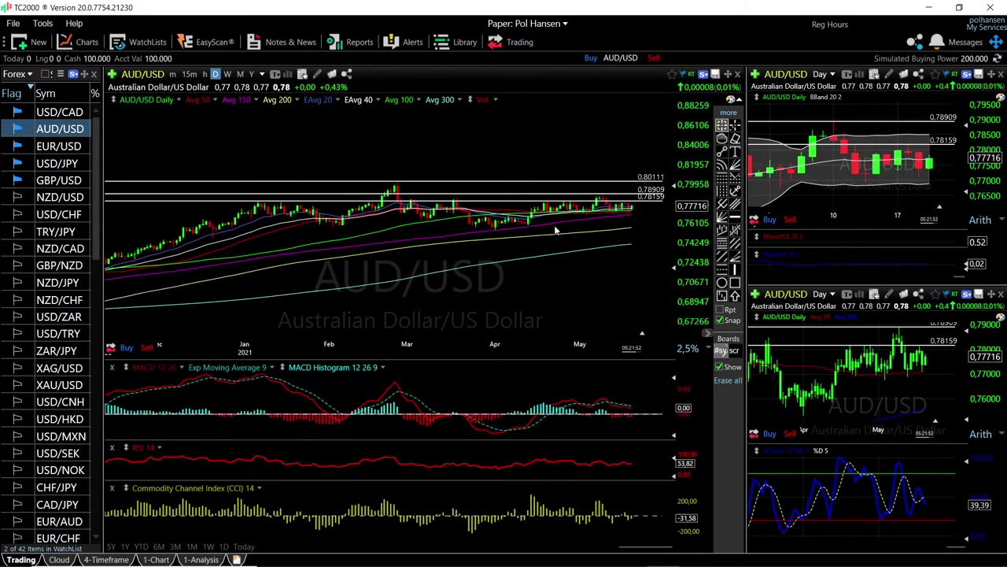
pyautogui.scroll(5, 590, 229)
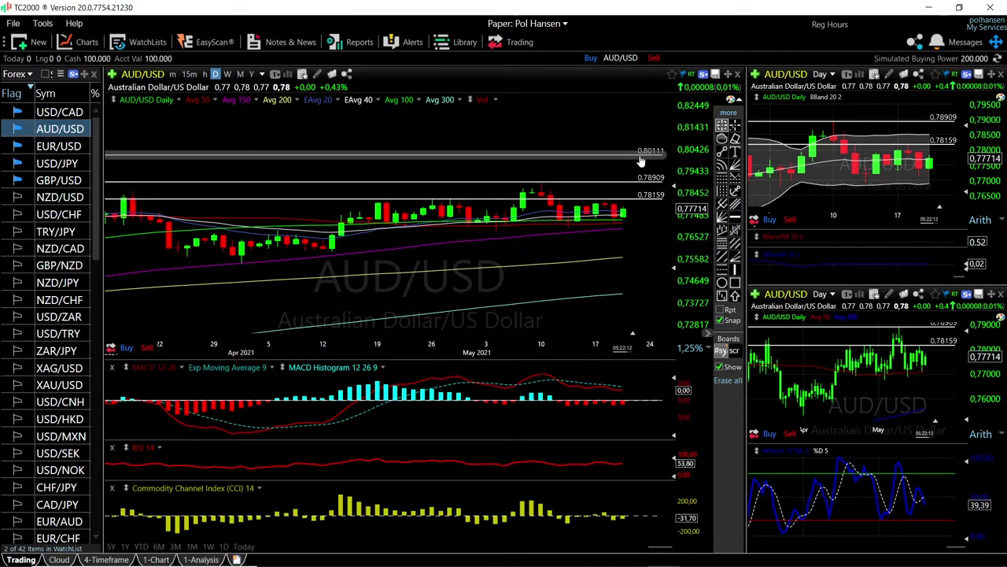
pyautogui.scroll(-2, 619, 240)
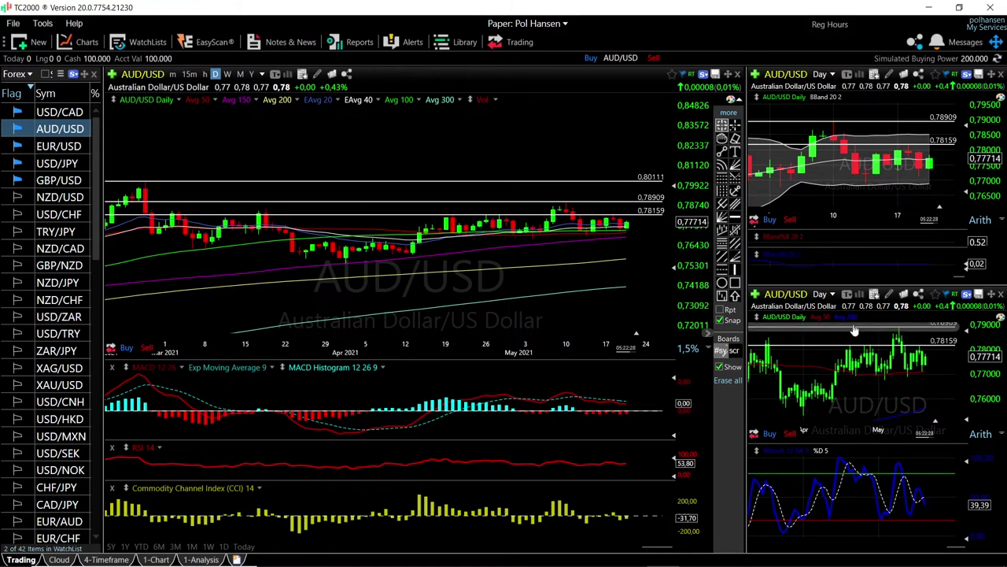
# - Show USD/CAD, zoom the main and upper-right charts, and inspect the descending trendline details
pyautogui.click(64, 113)
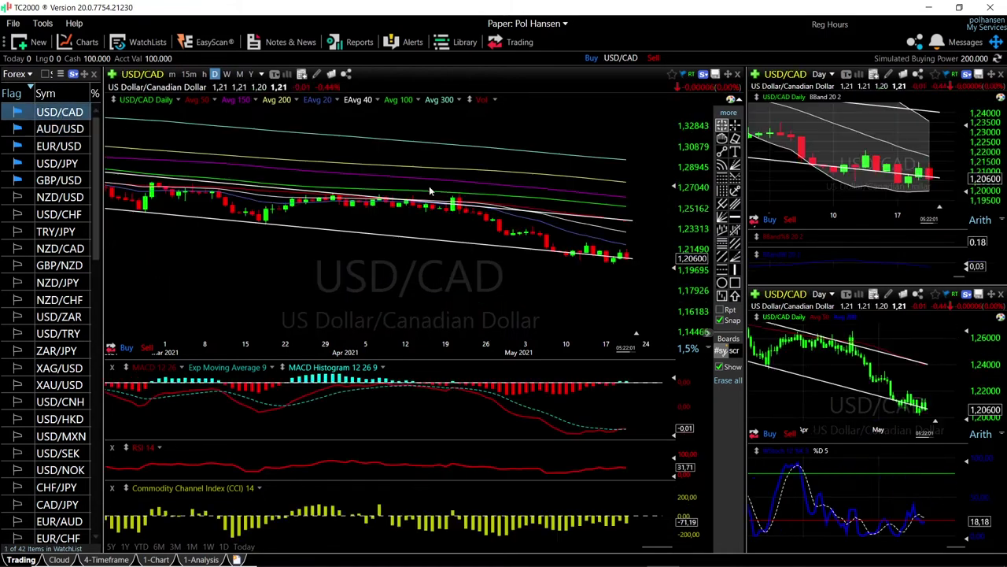
pyautogui.scroll(2, 663, 269)
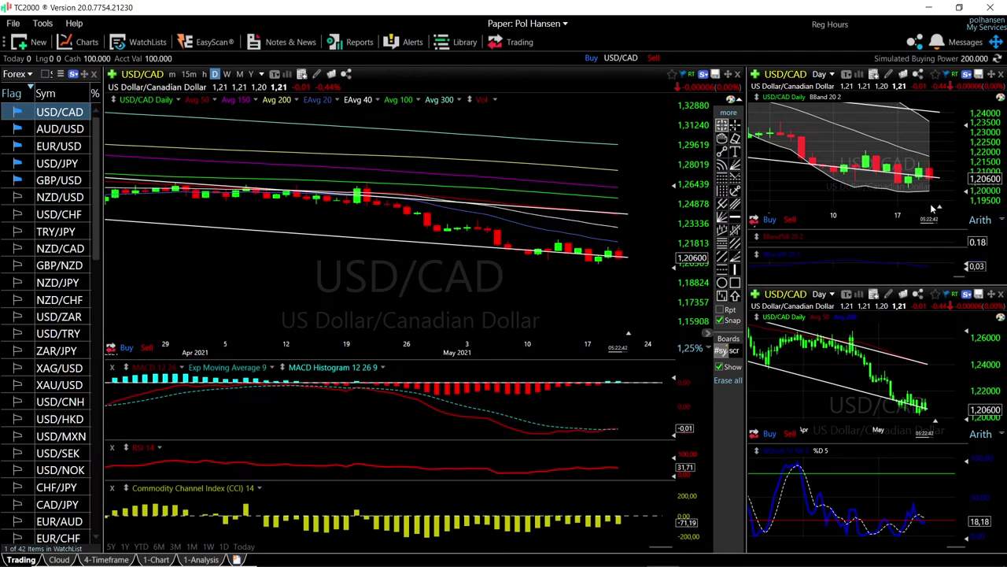
pyautogui.scroll(-1, 936, 178)
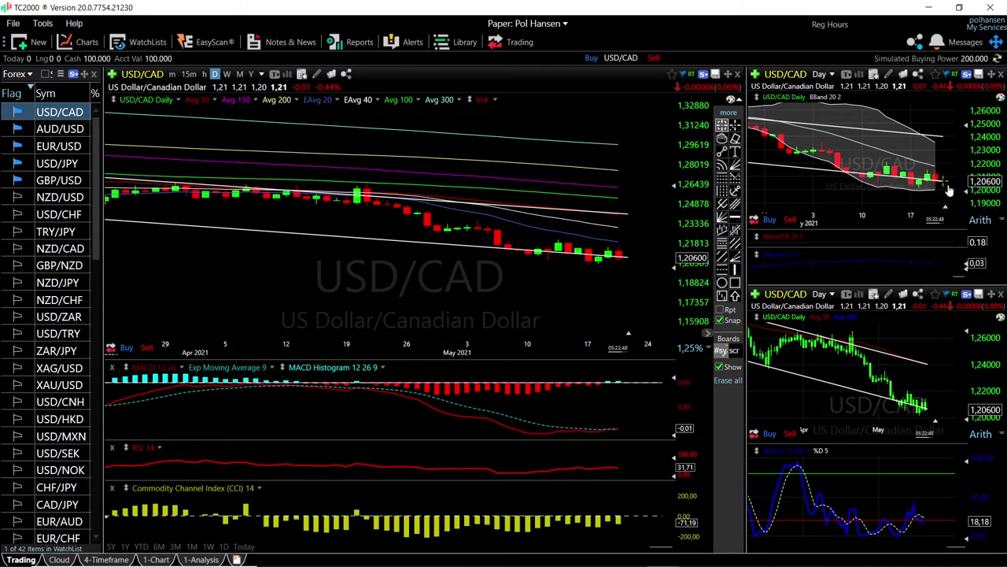
pyautogui.scroll(-1, 542, 226)
pyautogui.scroll(-1, 536, 227)
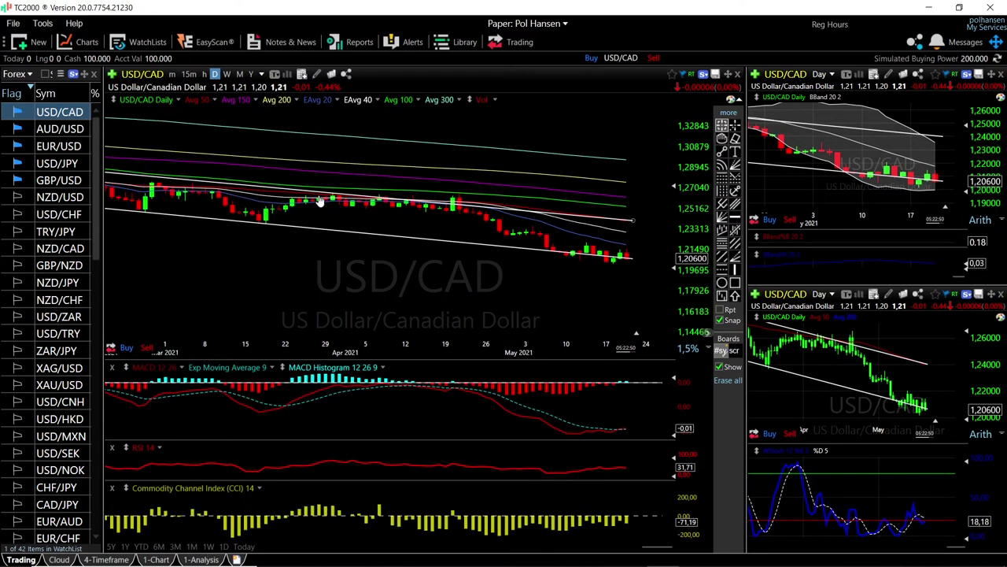
pyautogui.scroll(-2, 362, 208)
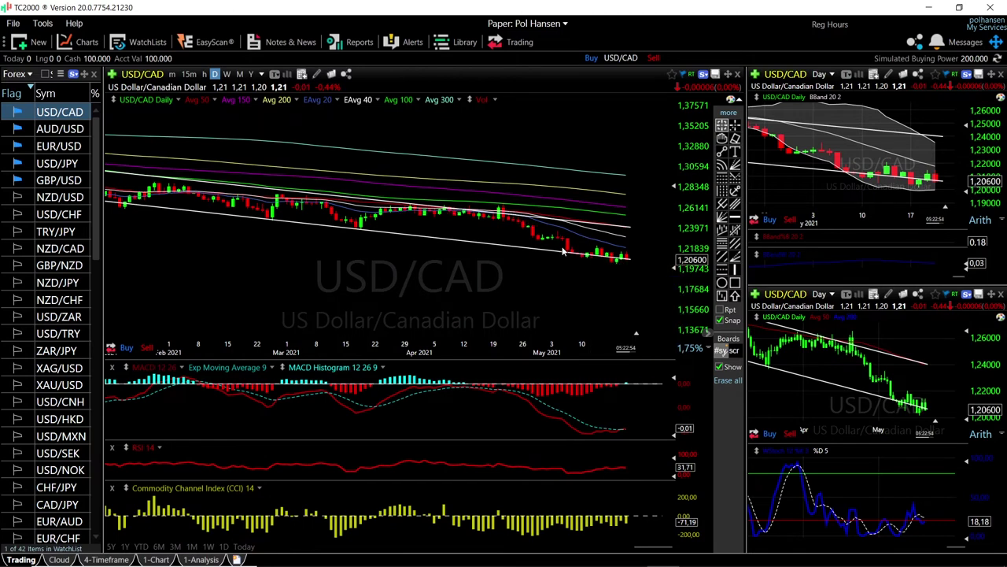
pyautogui.moveTo(618, 260)
pyautogui.scroll(-1, 622, 258)
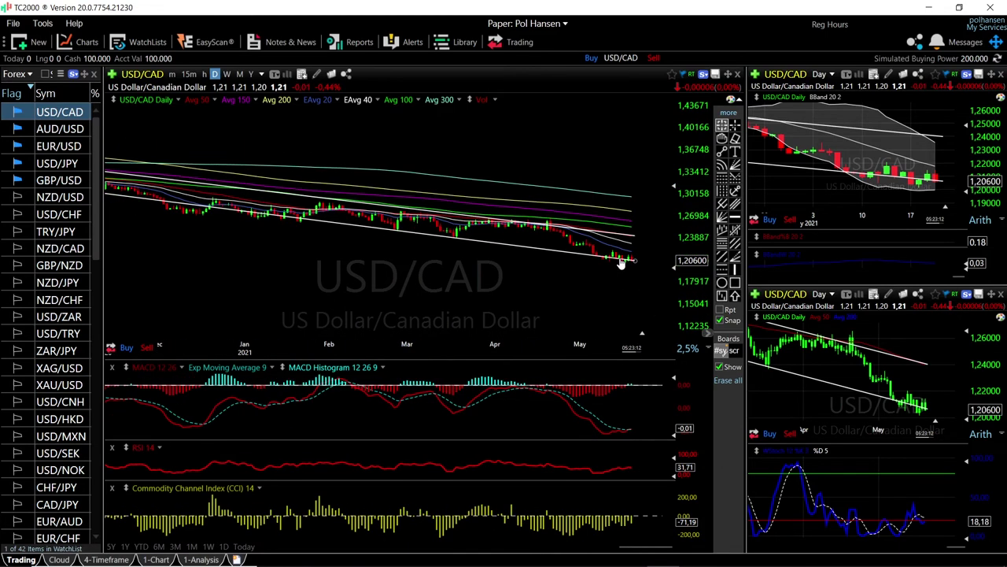
pyautogui.scroll(-1, 622, 263)
pyautogui.scroll(-1, 543, 284)
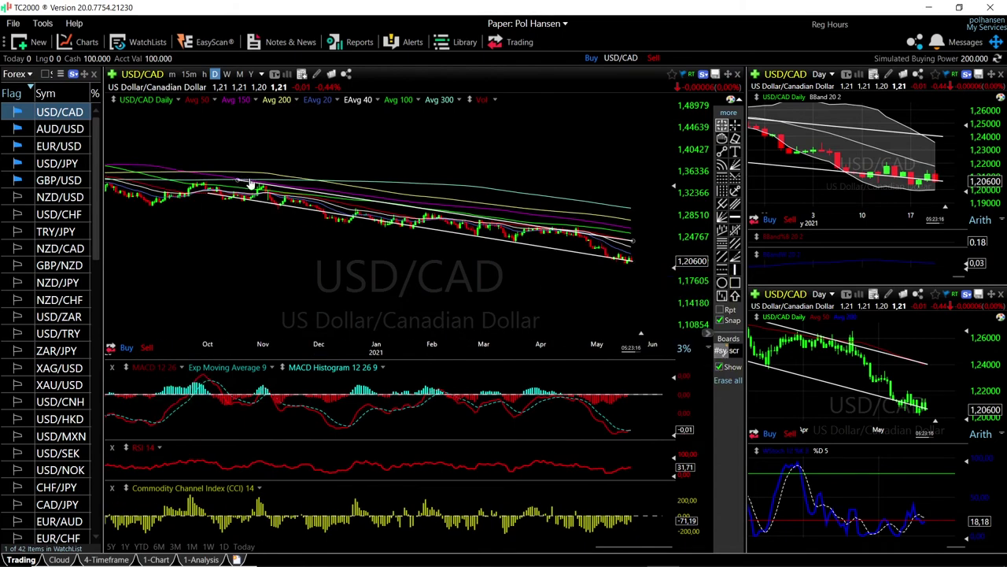
pyautogui.scroll(-2, 517, 228)
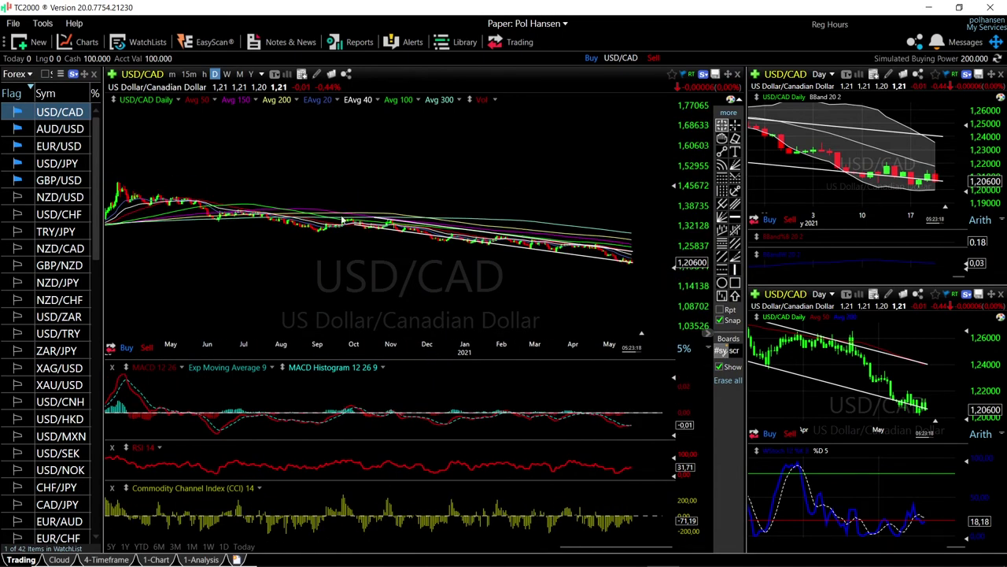
pyautogui.scroll(3, 637, 277)
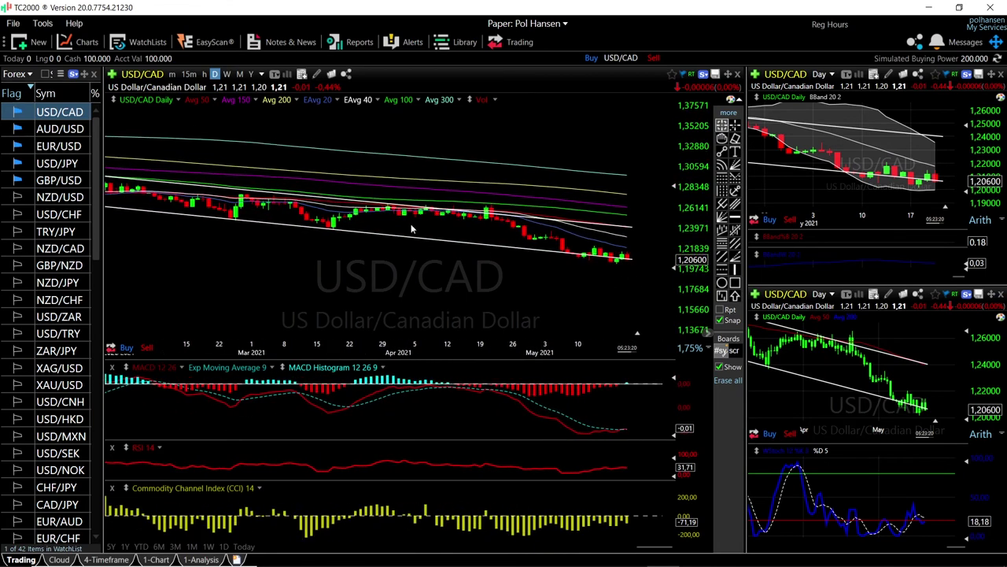
pyautogui.moveTo(333, 228)
pyautogui.scroll(-2, 642, 264)
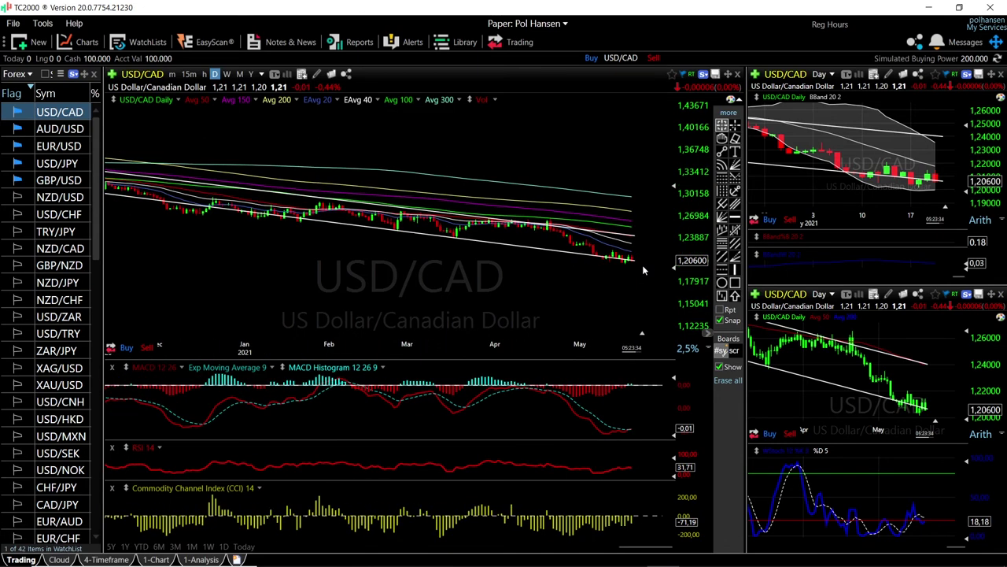